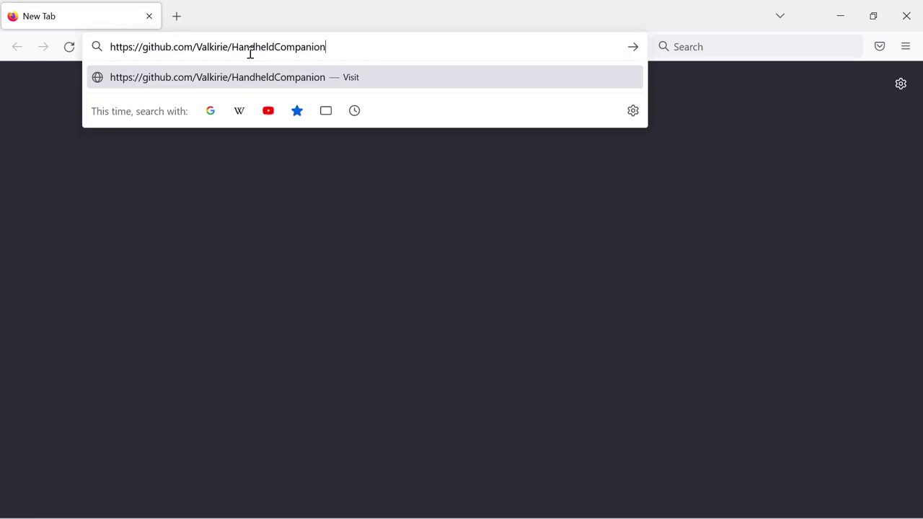
- Open the Valkirie/HandheldCompanion repository's releases on GitHub and download Handheld.Companion-Release-0.12.2.0.exe from the Build 0.12.2.0 assets
{"action": "key", "text": "Return"}
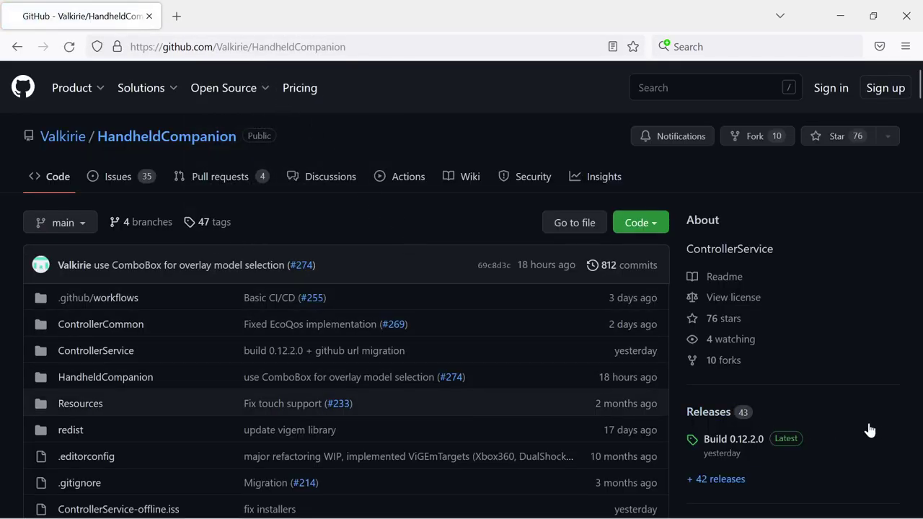
{"action": "left_click", "coordinate": [721, 412]}
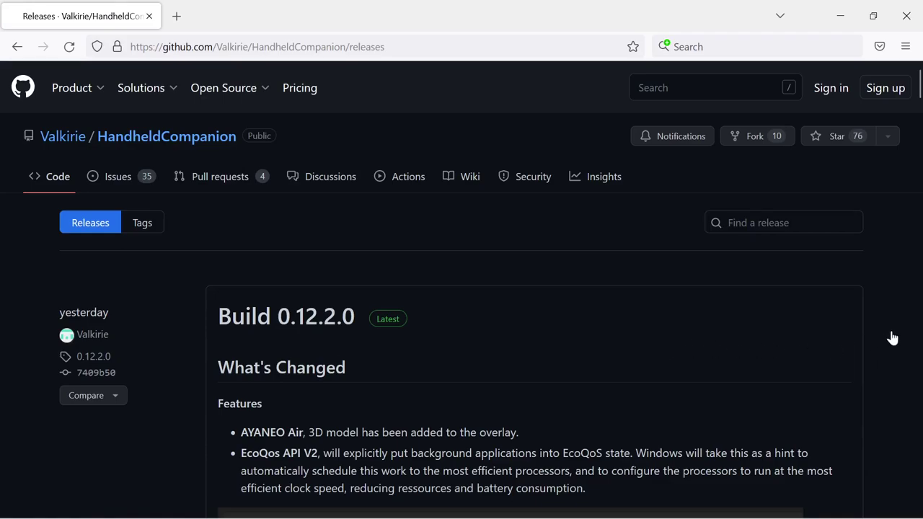
{"action": "scroll", "coordinate": [896, 324], "scroll_direction": "down", "scroll_amount": 2}
{"action": "scroll", "coordinate": [897, 323], "scroll_direction": "down", "scroll_amount": 8}
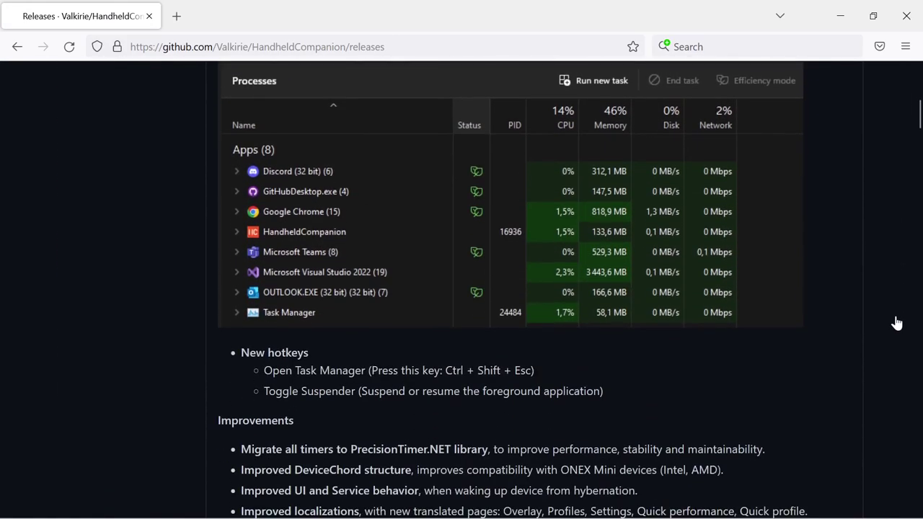
{"action": "scroll", "coordinate": [896, 323], "scroll_direction": "down", "scroll_amount": 3}
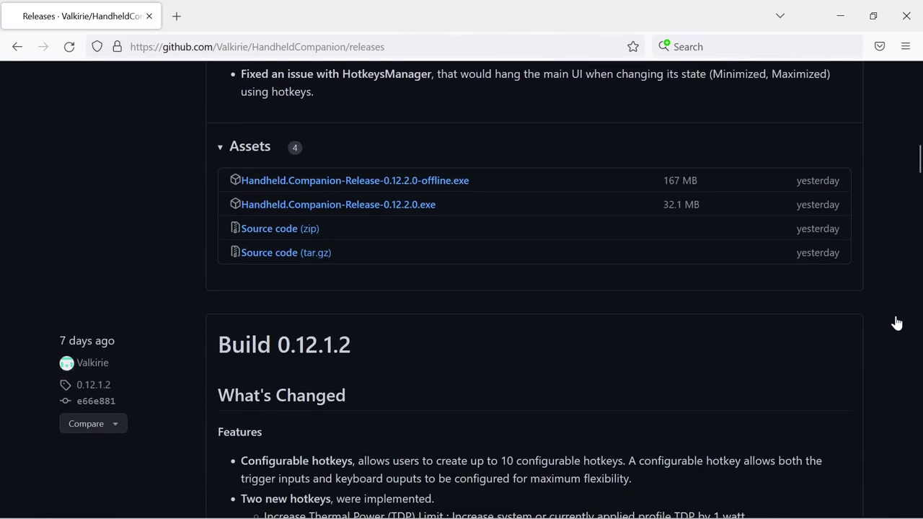
{"action": "left_click", "coordinate": [392, 208]}
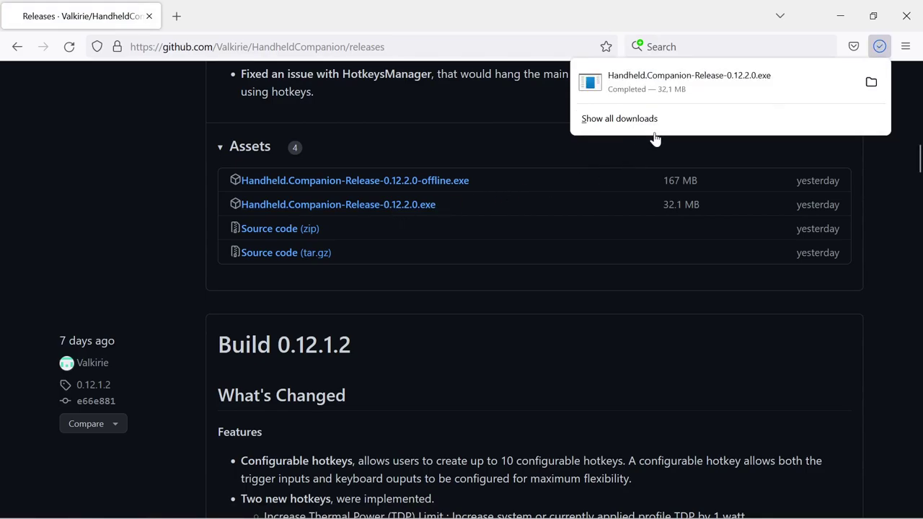
- Run the downloaded Handheld Companion installer, allowing it past Windows SmartScreen, and close the browser window
{"action": "left_click", "coordinate": [718, 84]}
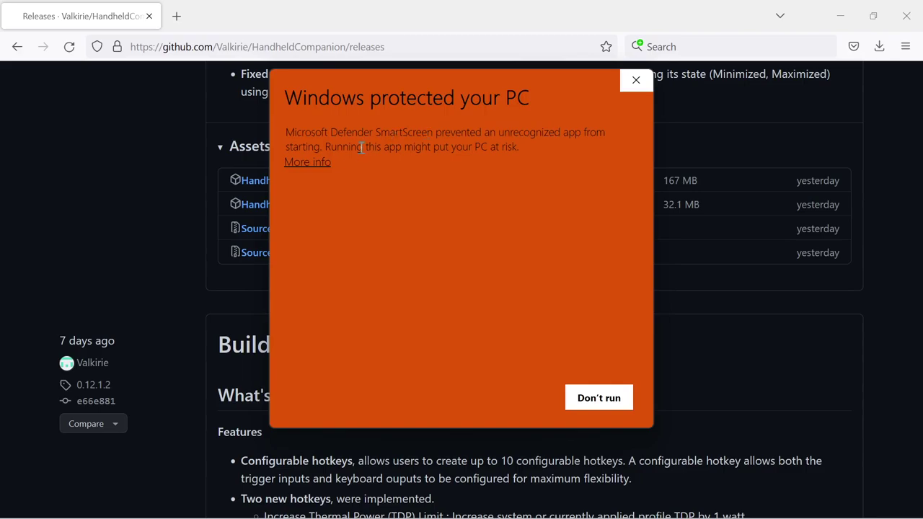
{"action": "left_click", "coordinate": [304, 165]}
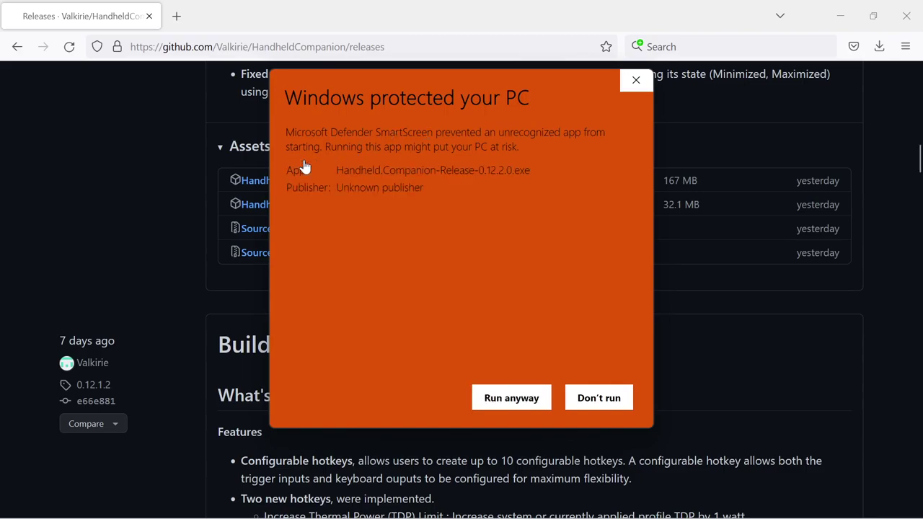
{"action": "left_click", "coordinate": [510, 398]}
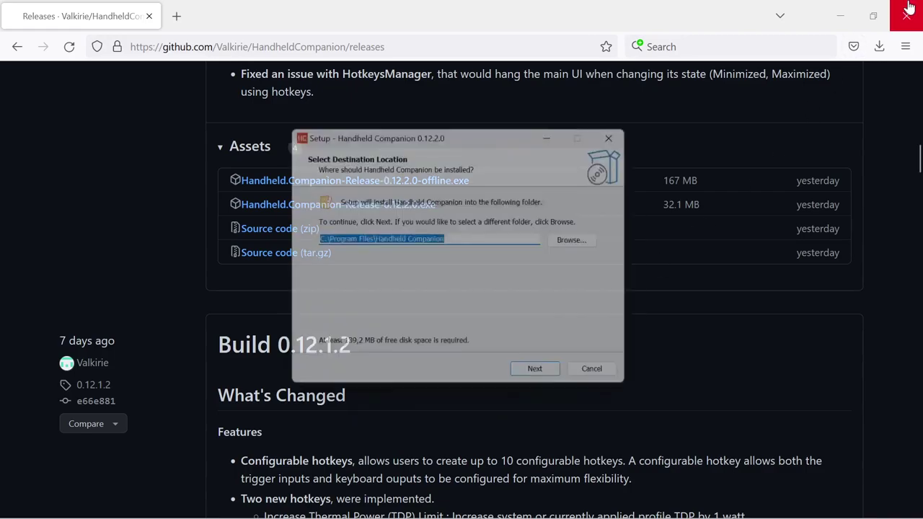
{"action": "left_click", "coordinate": [854, 9]}
{"action": "left_click", "coordinate": [854, 9]}
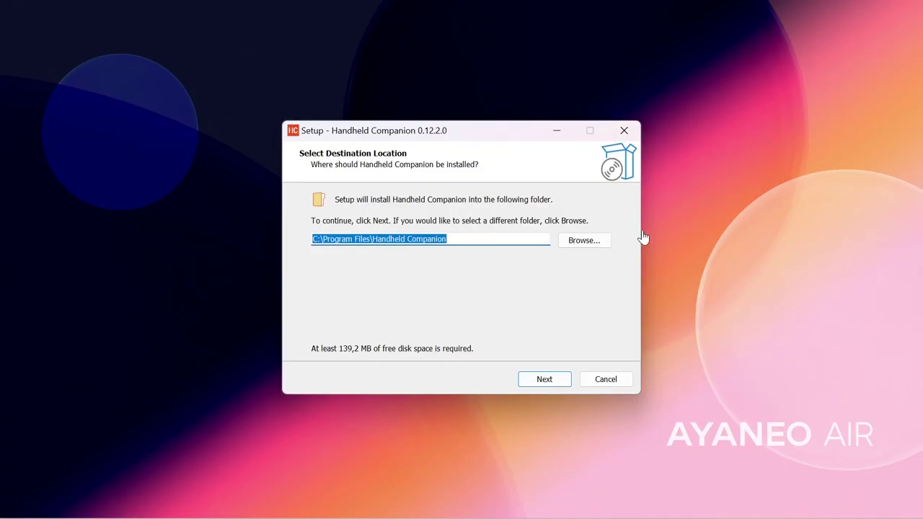
- Install Handheld Companion with the default destination and Start Menu folder, including a desktop shortcut
{"action": "left_click", "coordinate": [544, 379]}
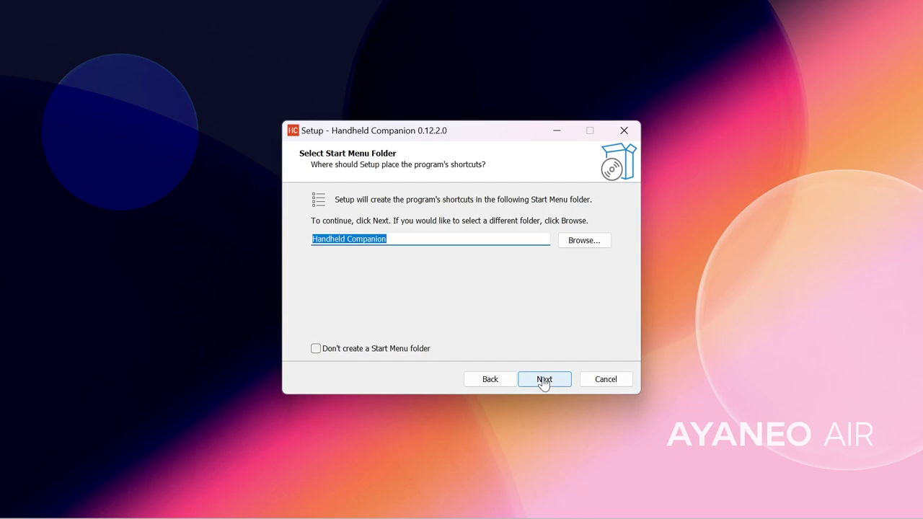
{"action": "left_click", "coordinate": [544, 379]}
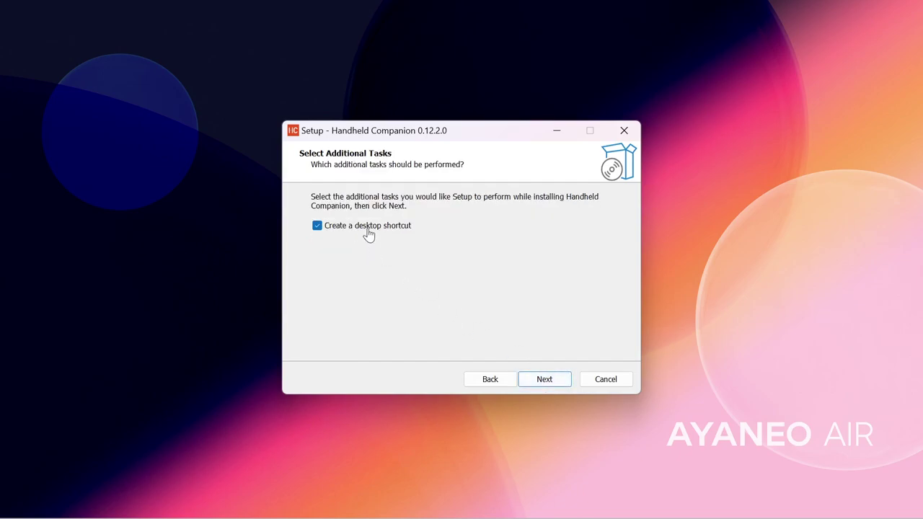
{"action": "left_click", "coordinate": [368, 233]}
{"action": "left_click", "coordinate": [542, 381]}
{"action": "left_click", "coordinate": [542, 382]}
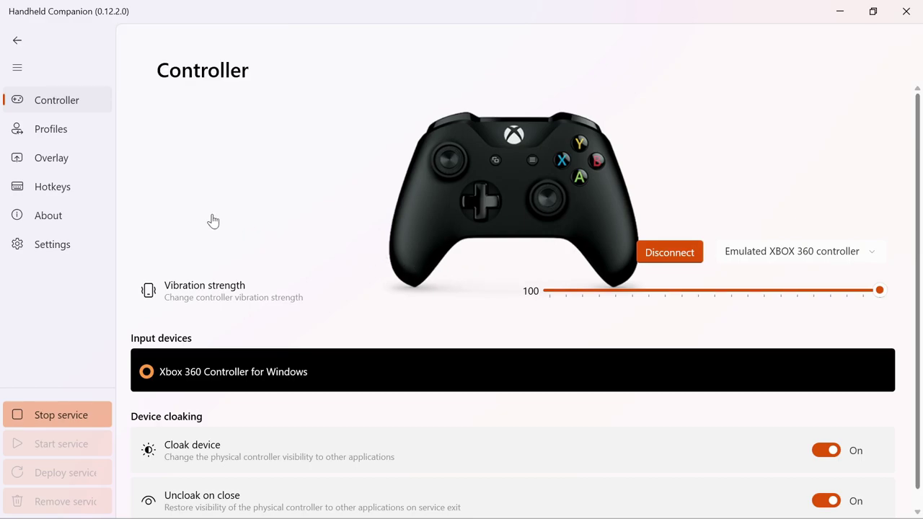
- Assign hotkeys: LeftShoulder+RightShoulder for the 3D controller, Custom Key Top Right for virtual trackpads, and Custom Key Top Left for the quick tools window
{"action": "left_click", "coordinate": [79, 194]}
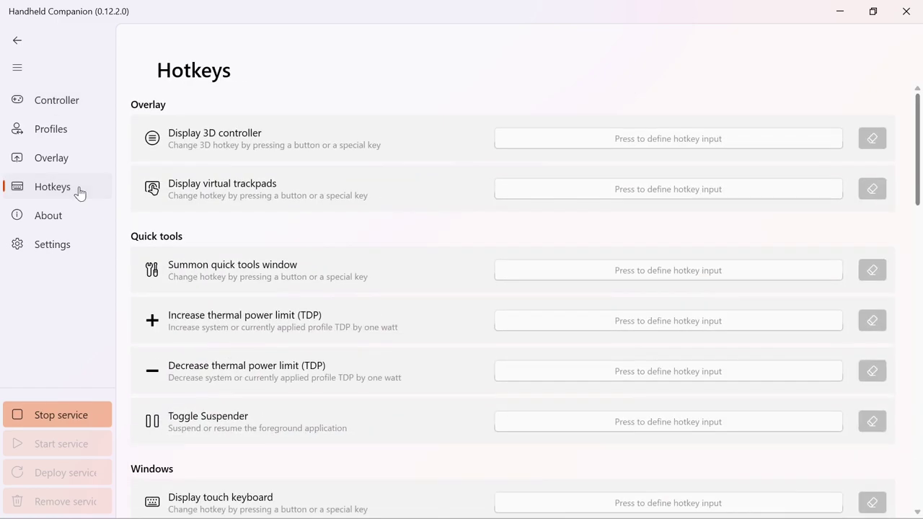
{"action": "left_click", "coordinate": [675, 145]}
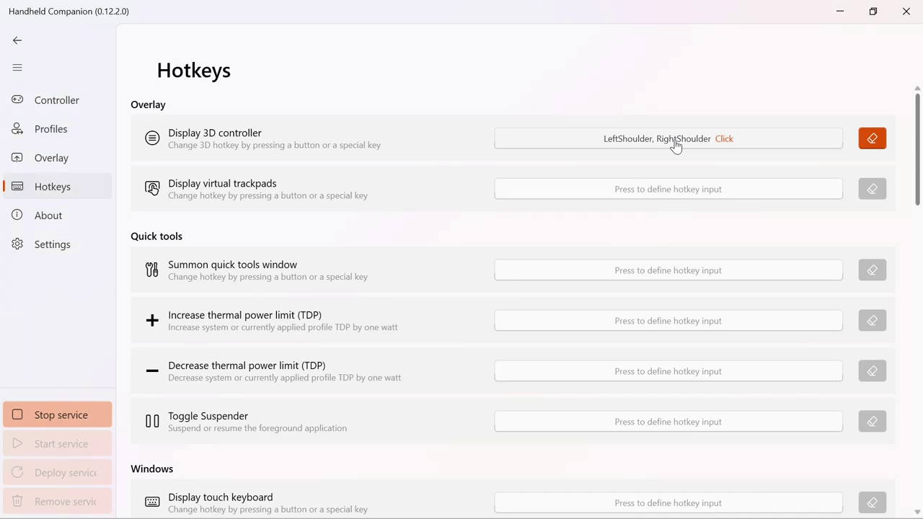
{"action": "left_click", "coordinate": [679, 192]}
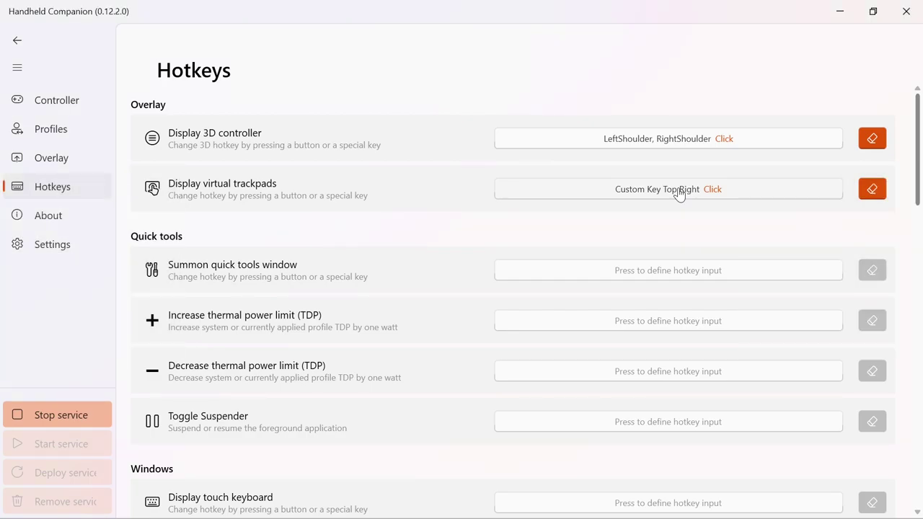
{"action": "left_click", "coordinate": [678, 273]}
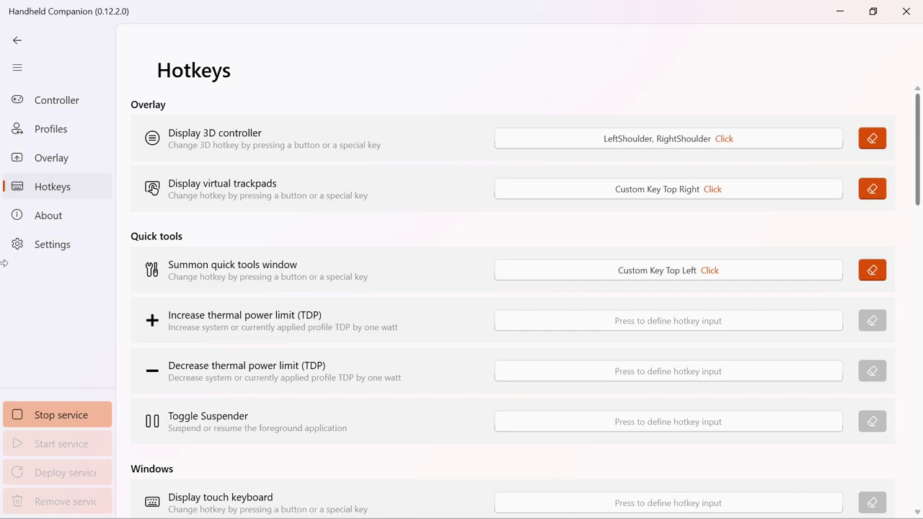
- In the general options, enable auto-start and opening in the background, and set the application theme to Dark
{"action": "left_click", "coordinate": [20, 254]}
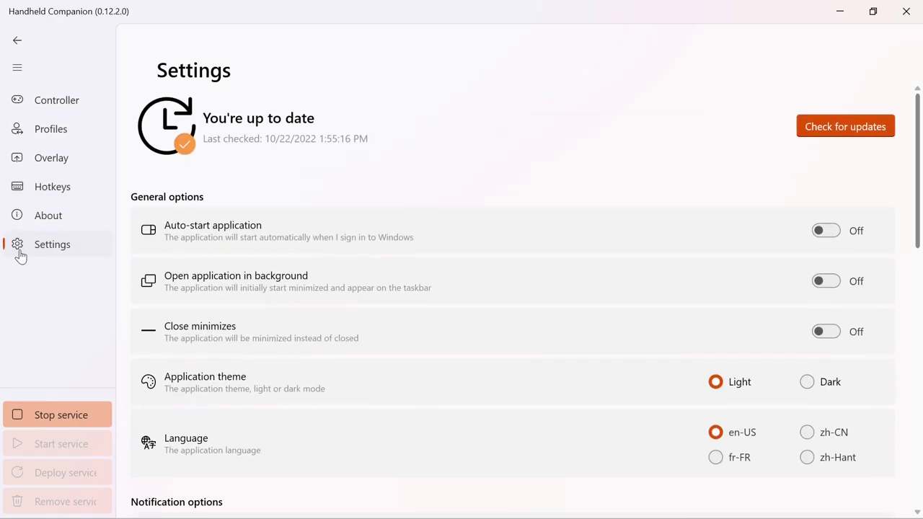
{"action": "left_click", "coordinate": [827, 230]}
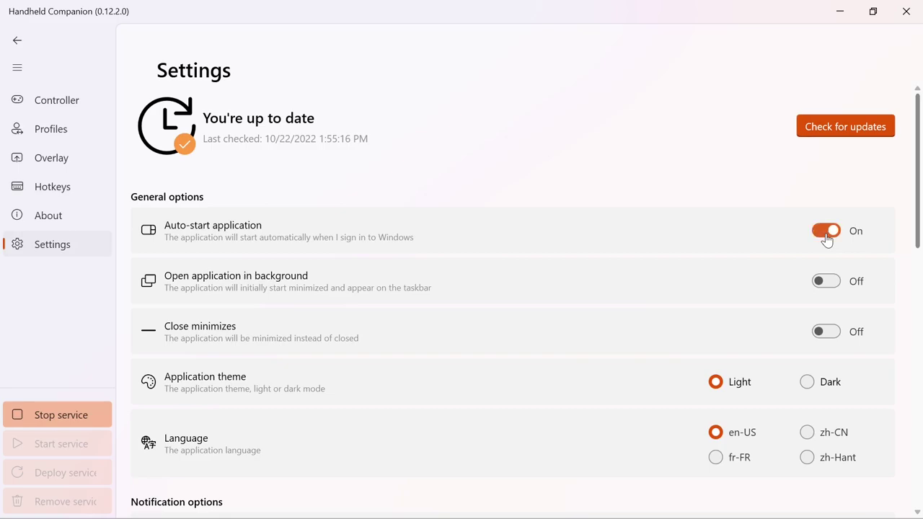
{"action": "left_click", "coordinate": [829, 283]}
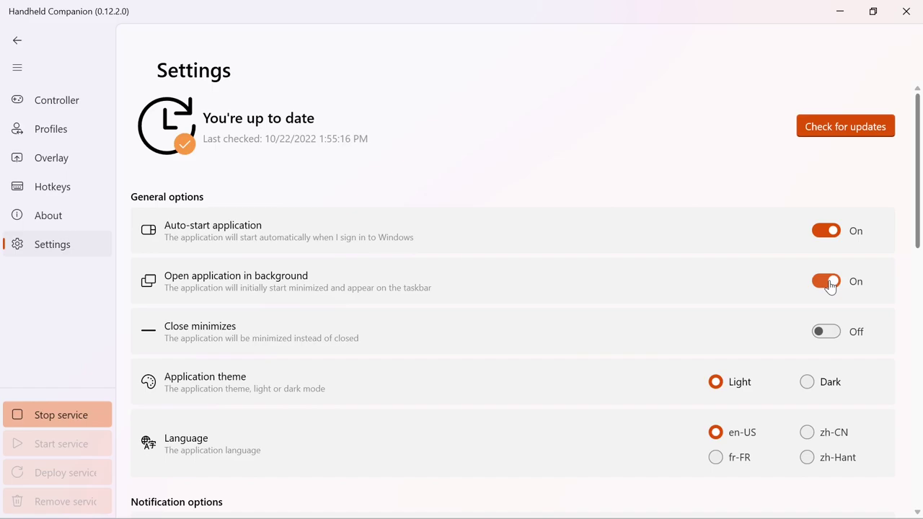
{"action": "left_click", "coordinate": [807, 382]}
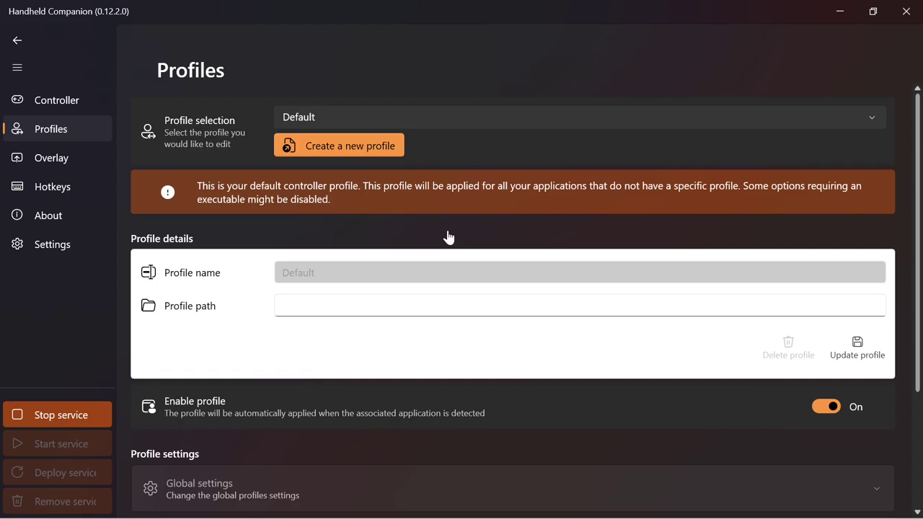
- Create a new profile for the Recompile game using Recompile.exe from the Games\Recompile folder
{"action": "left_click", "coordinate": [335, 149]}
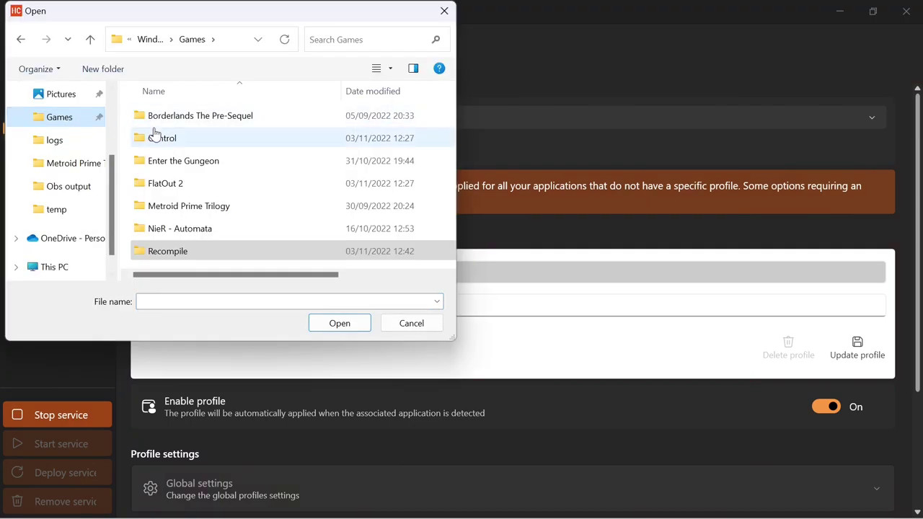
{"action": "double_click", "coordinate": [171, 253]}
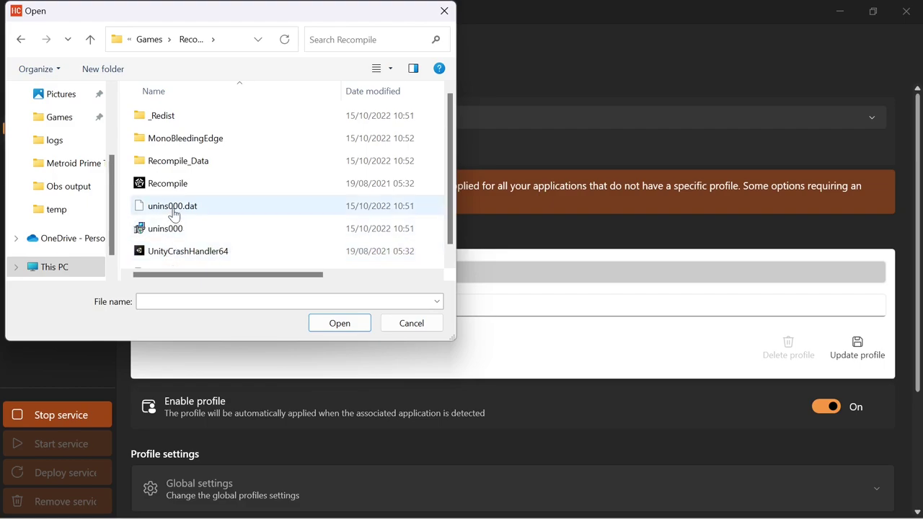
{"action": "double_click", "coordinate": [175, 185]}
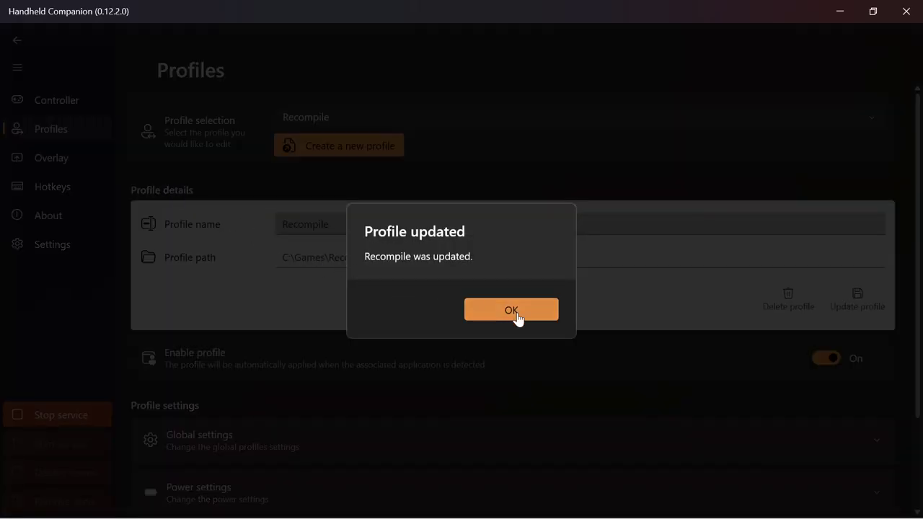
{"action": "left_click", "coordinate": [511, 310]}
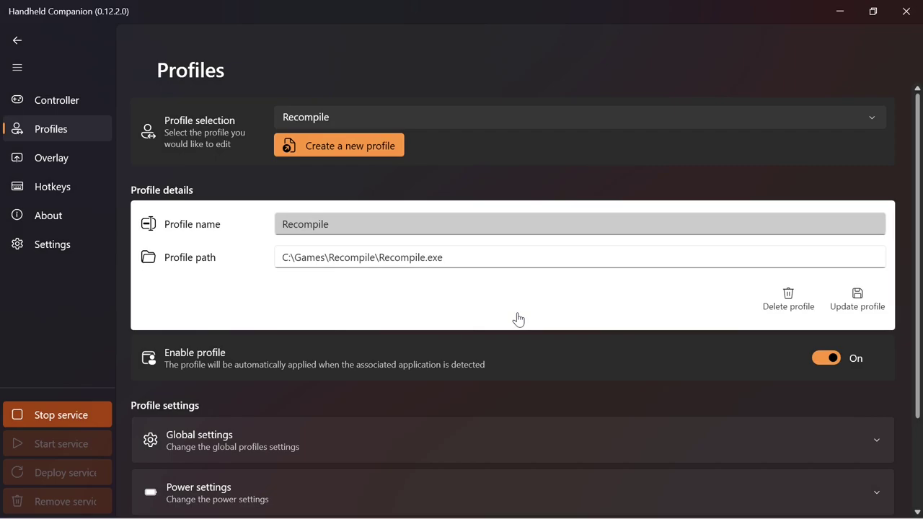
- Expand the Recompile profile's power settings and universal motion control settings to examine their options
{"action": "scroll", "coordinate": [517, 319], "scroll_direction": "down", "scroll_amount": 3}
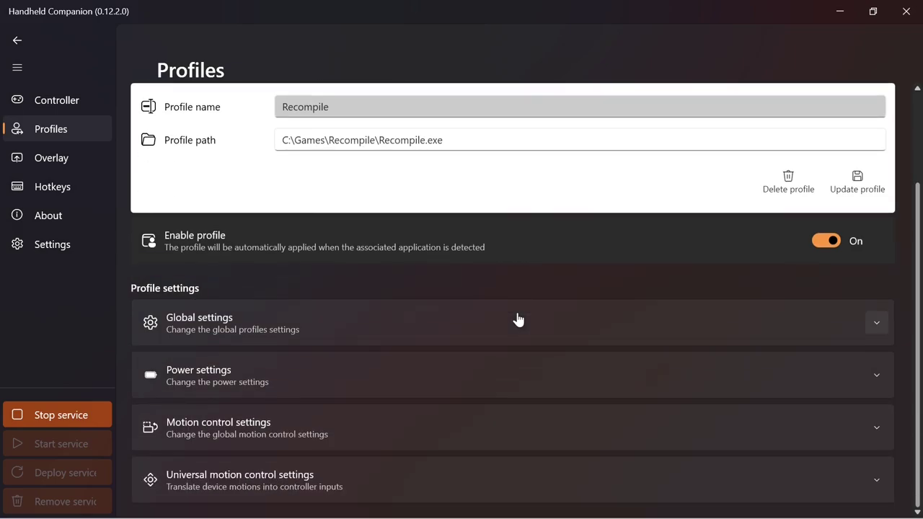
{"action": "left_click", "coordinate": [877, 376]}
{"action": "scroll", "coordinate": [879, 387], "scroll_direction": "down", "scroll_amount": 3}
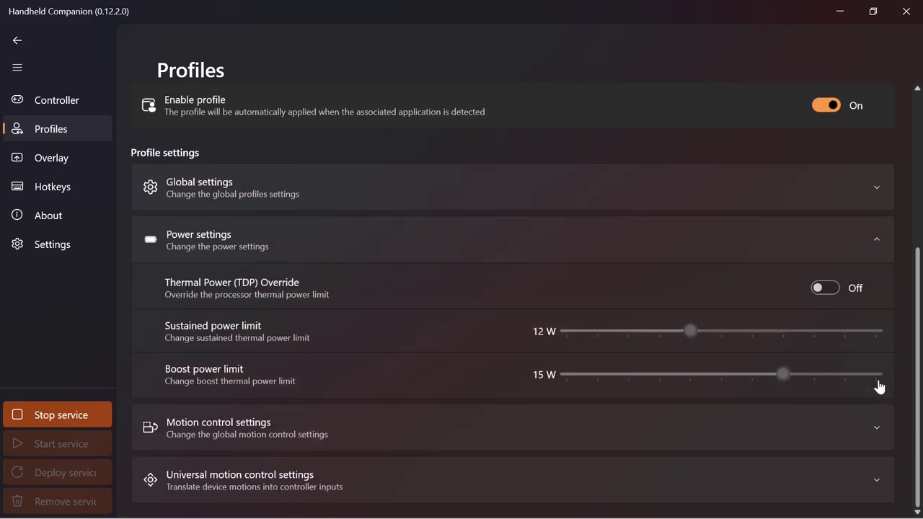
{"action": "left_click", "coordinate": [876, 481]}
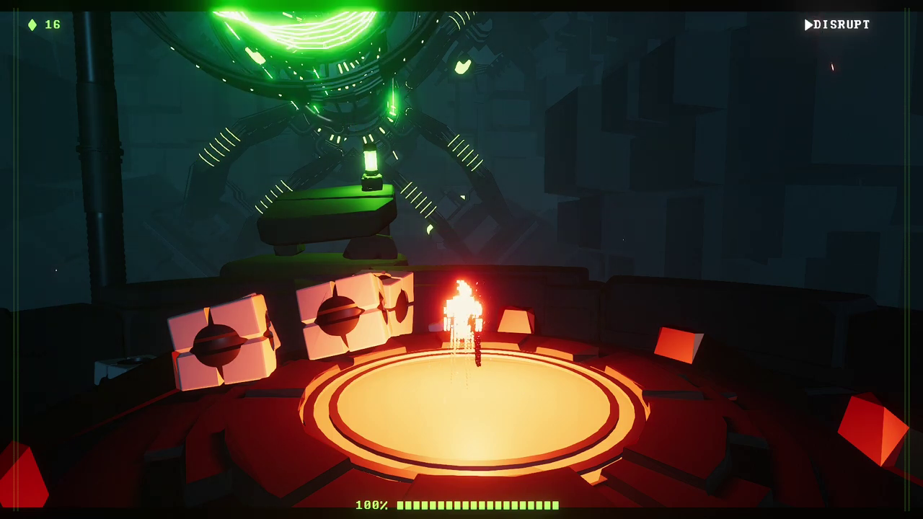
- Open the quick tools window over the running game, create a profile for Recompile.exe and review its motion control options
{"action": "key", "text": "super+g"}
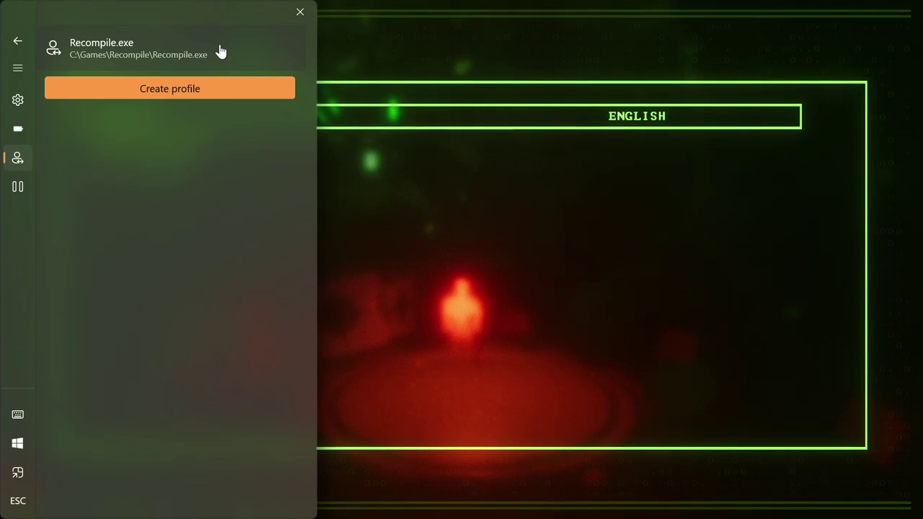
{"action": "left_click", "coordinate": [219, 88]}
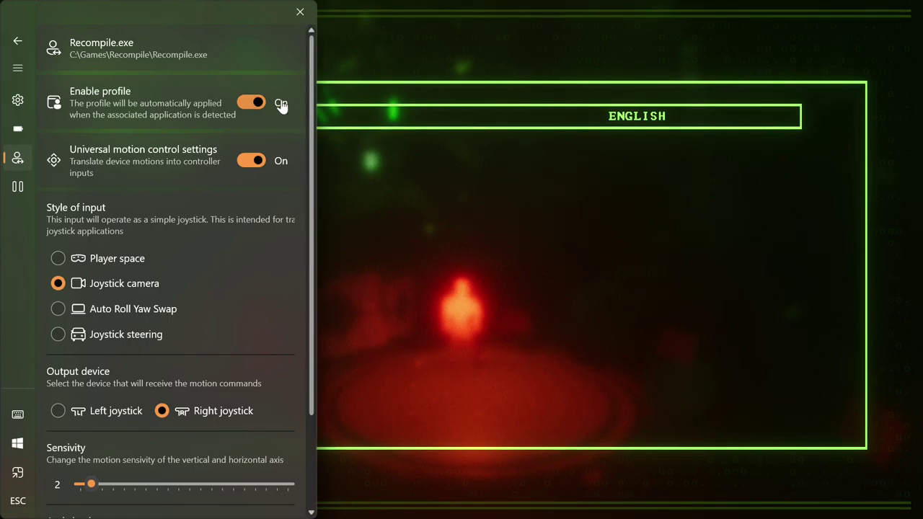
{"action": "scroll", "coordinate": [303, 130], "scroll_direction": "down", "scroll_amount": 3}
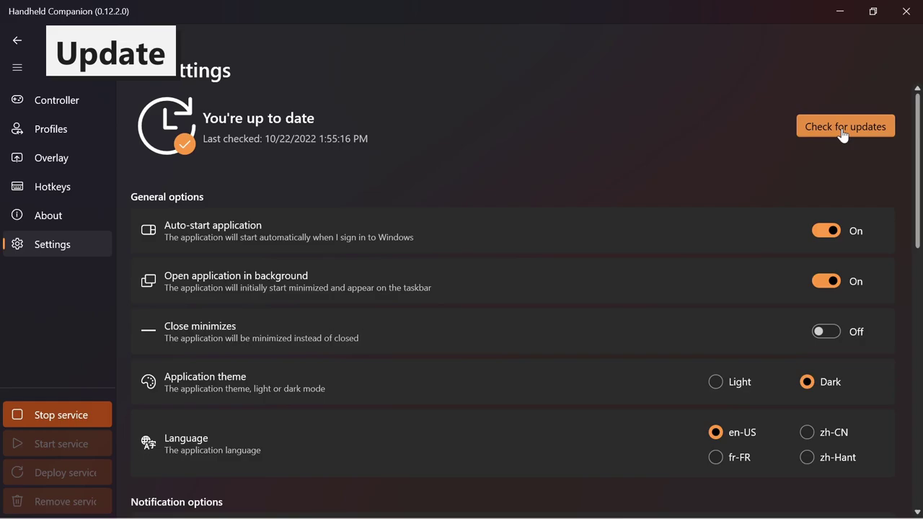
- Check for application updates in the settings and download Handheld.Companion-Release-0.12.2.1.exe
{"action": "left_click", "coordinate": [844, 128]}
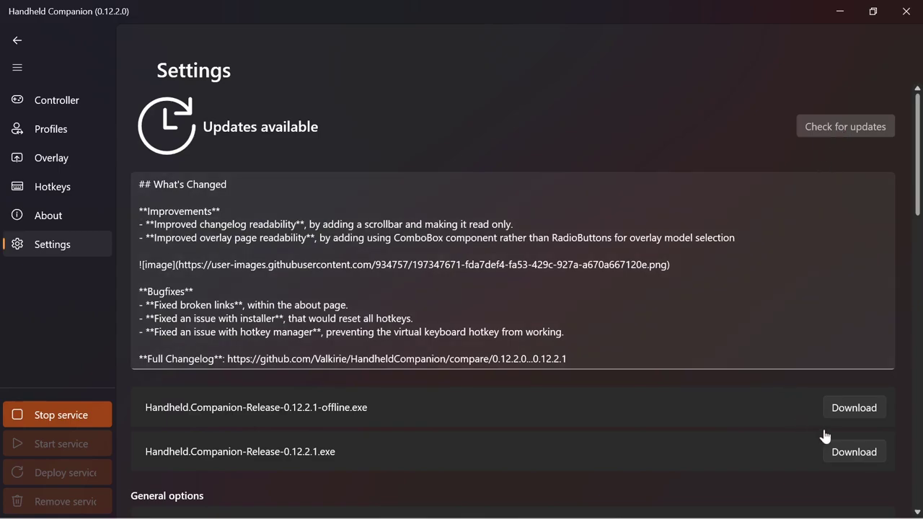
{"action": "left_click", "coordinate": [848, 453]}
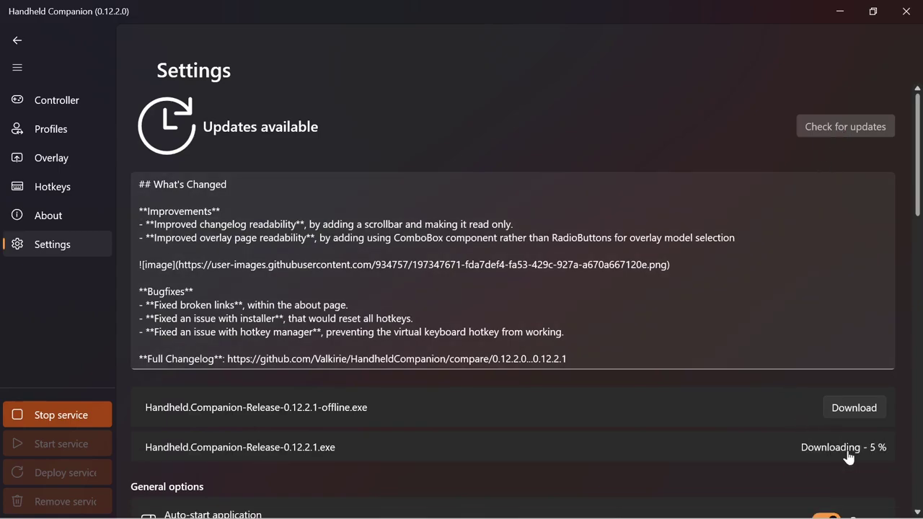